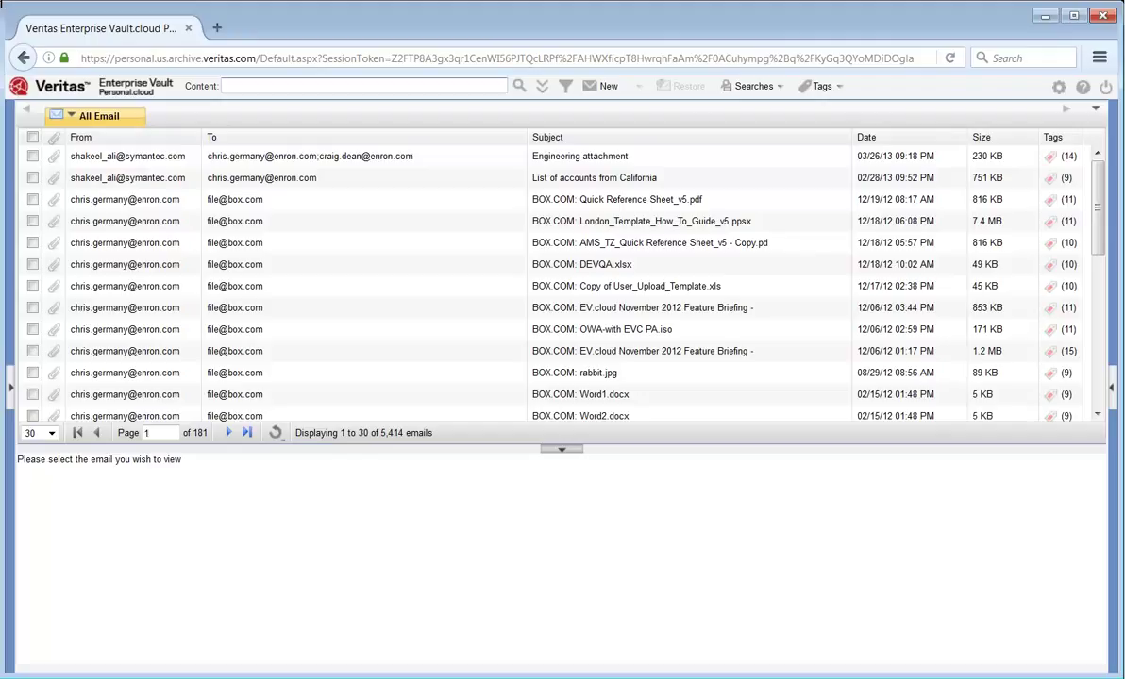
- Search archived email content for 'media', returning 43 matching emails
left_click(273, 86)
type("media")
key("Return")
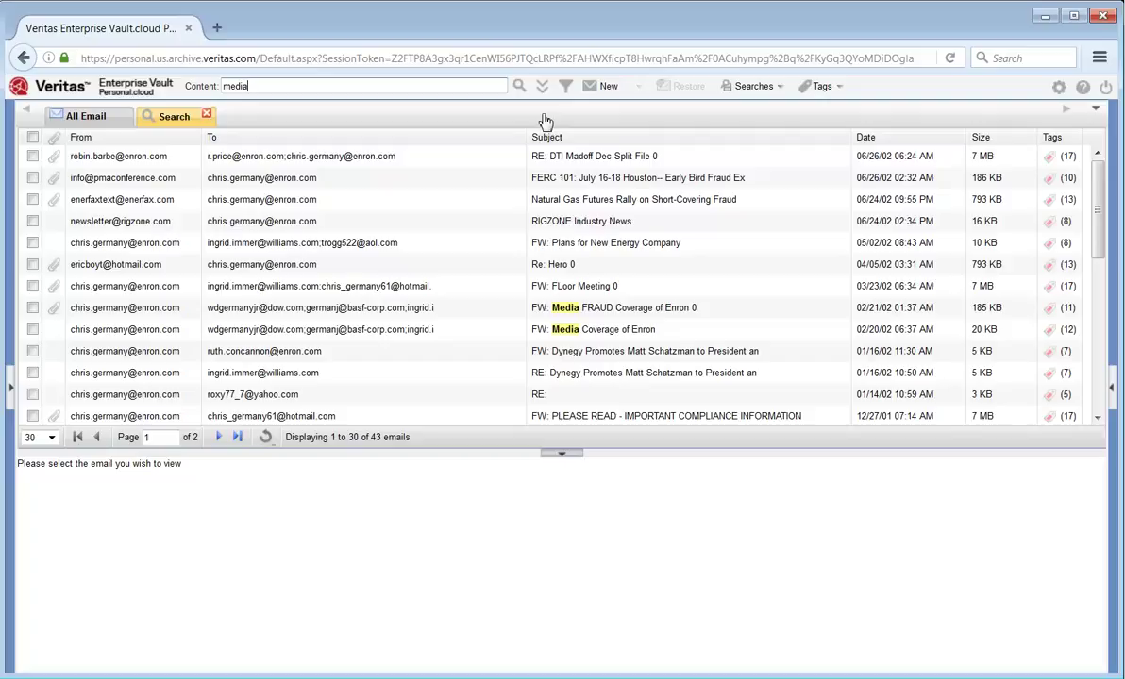
- Enter advanced criteria: subject 'fraud', from 'info', to 'chris'
left_click(543, 89)
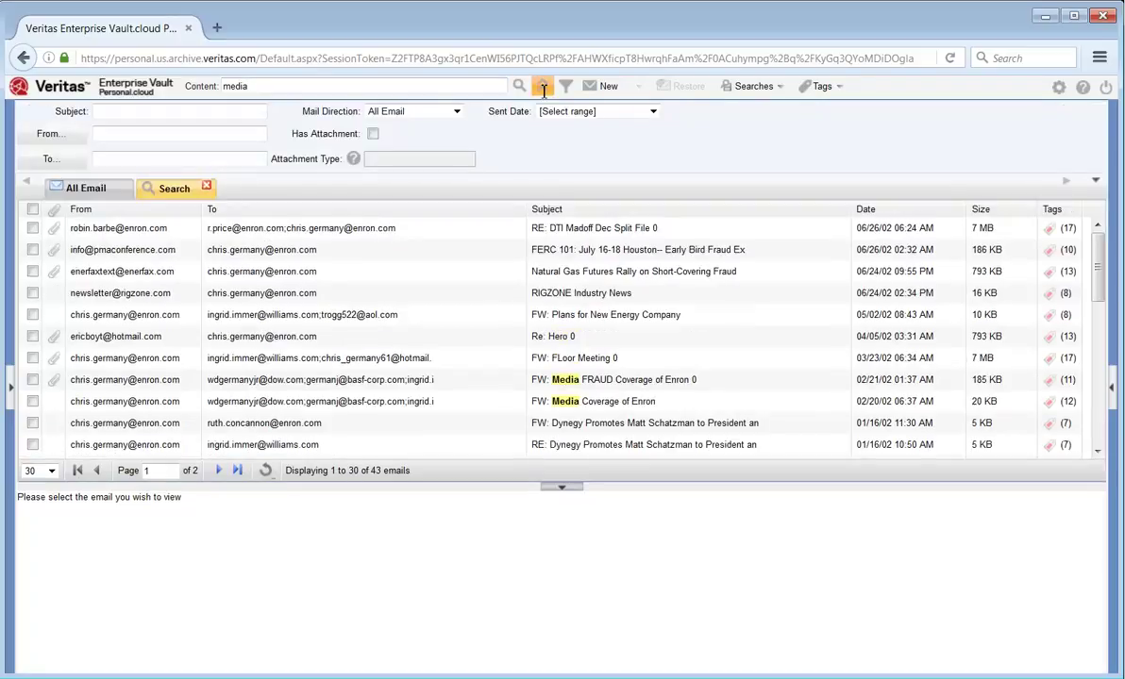
left_click(186, 110)
type("fraud")
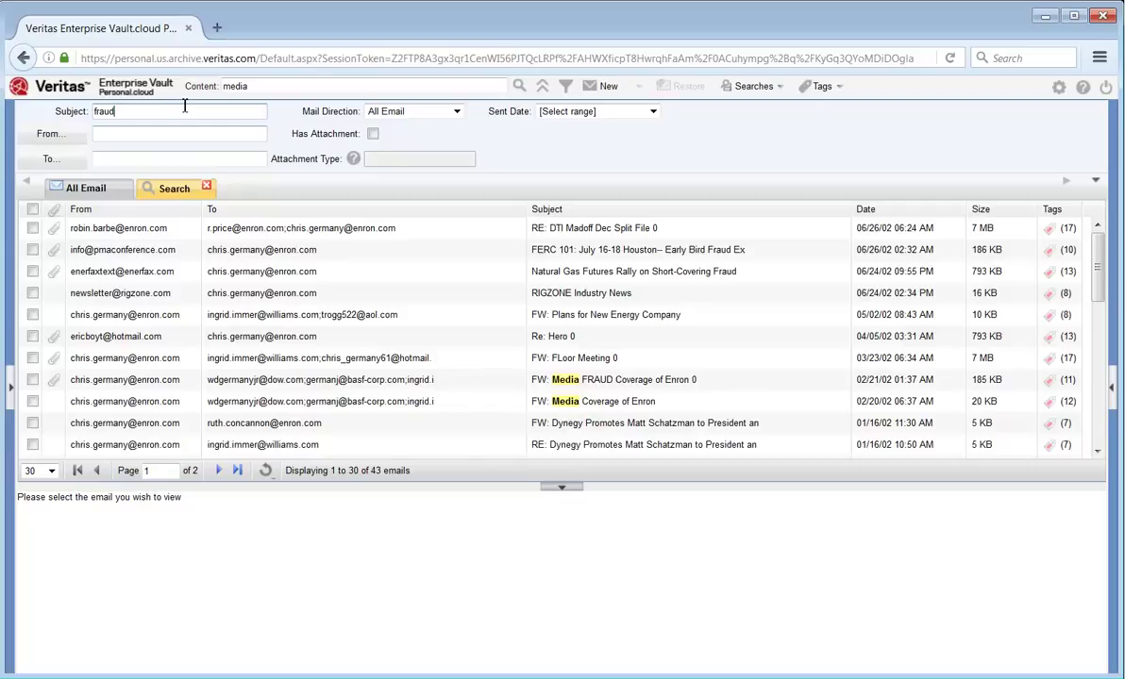
left_click(198, 135)
type("info")
left_click(196, 159)
type("chris")
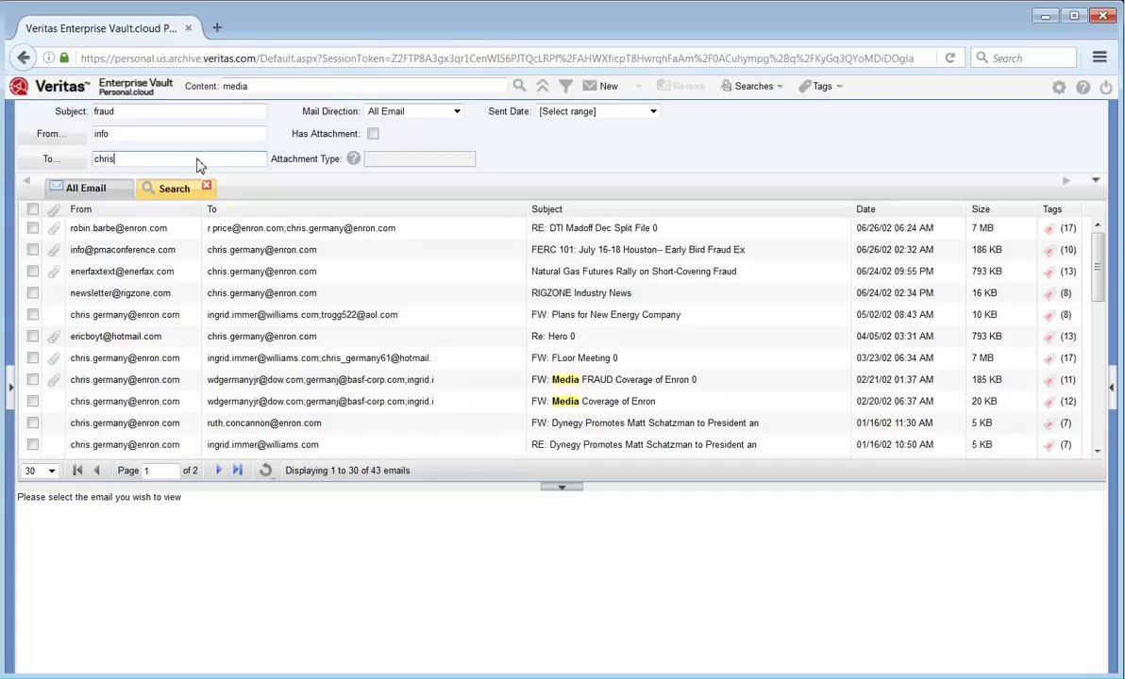
- Keep mail direction as All Email and require emails with attachments
left_click(458, 112)
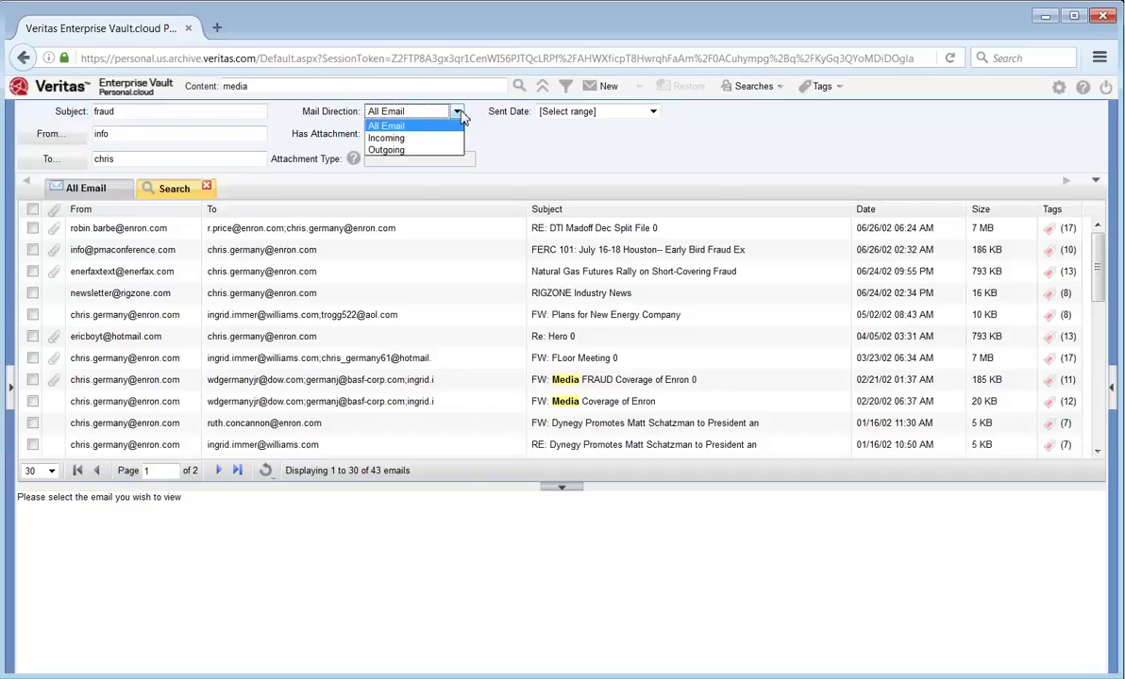
left_click(460, 114)
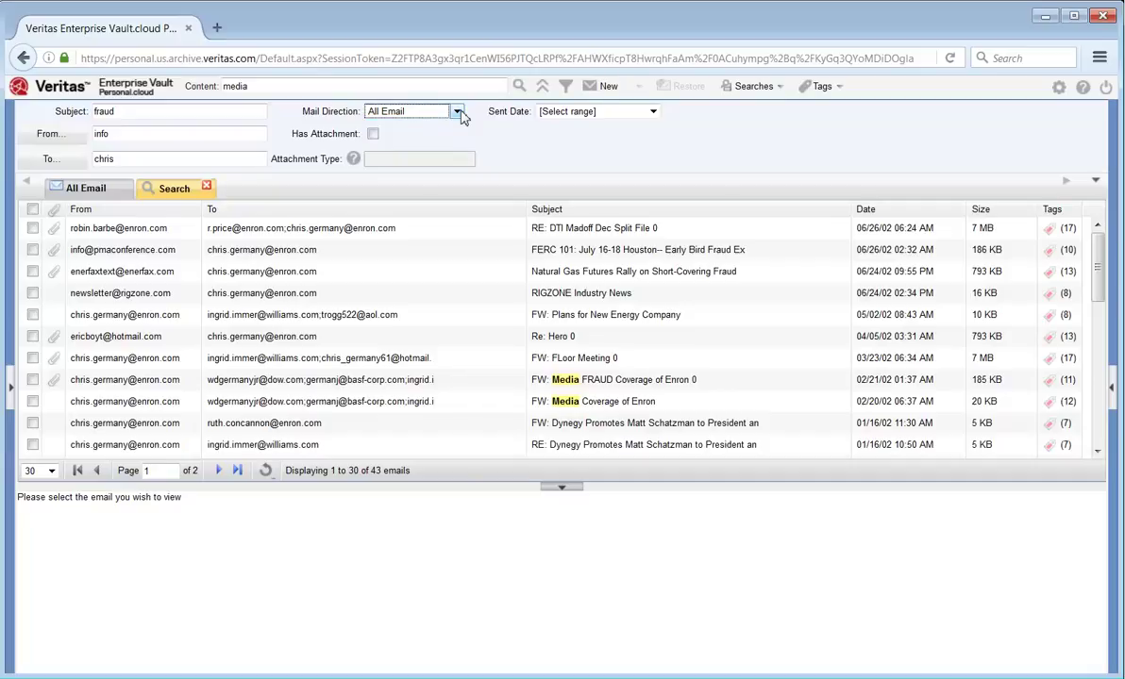
left_click(374, 135)
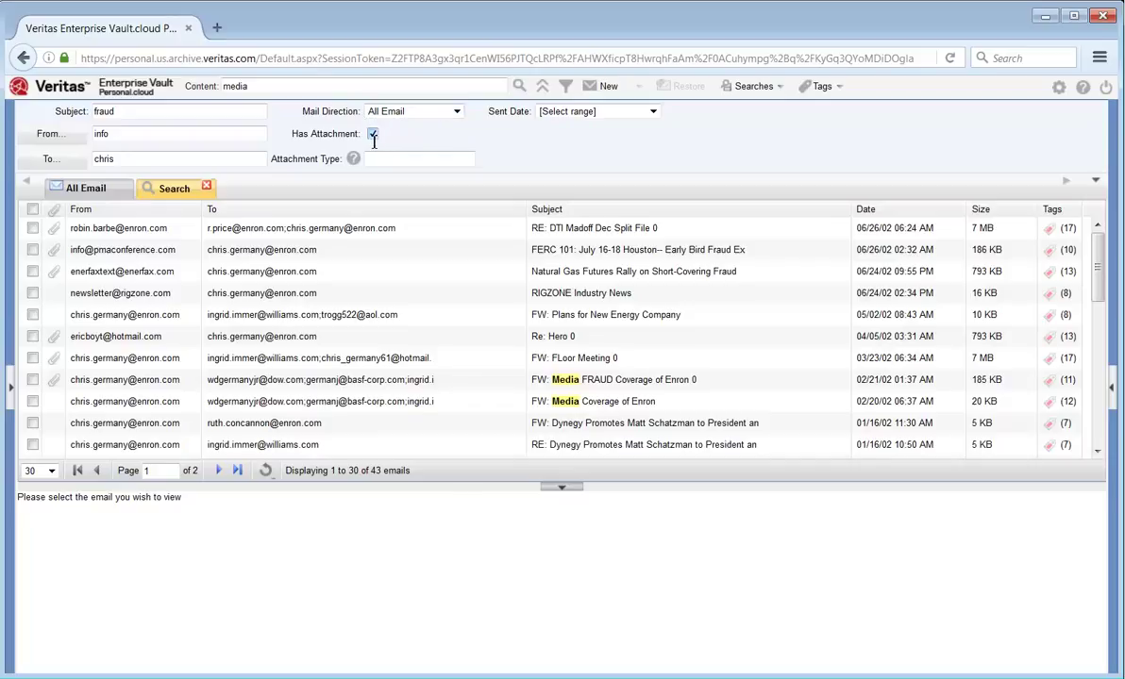
left_click(373, 160)
mouse_move(353, 158)
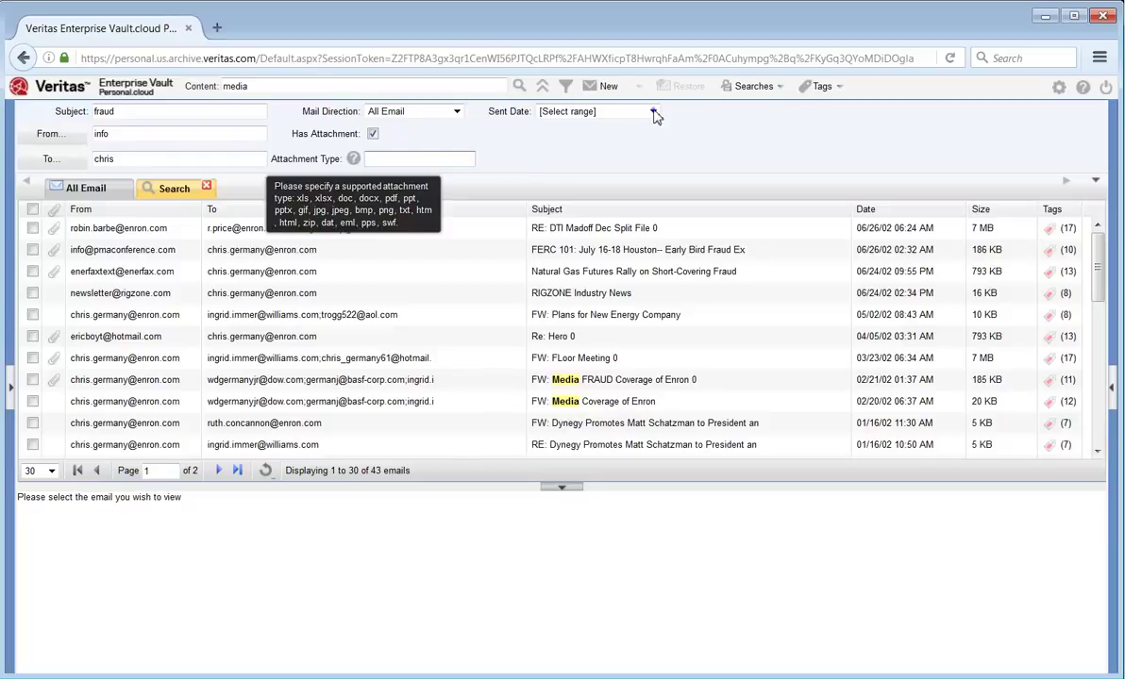
- Try a custom sent date range, then reset Sent Date to [Select range]
left_click(653, 113)
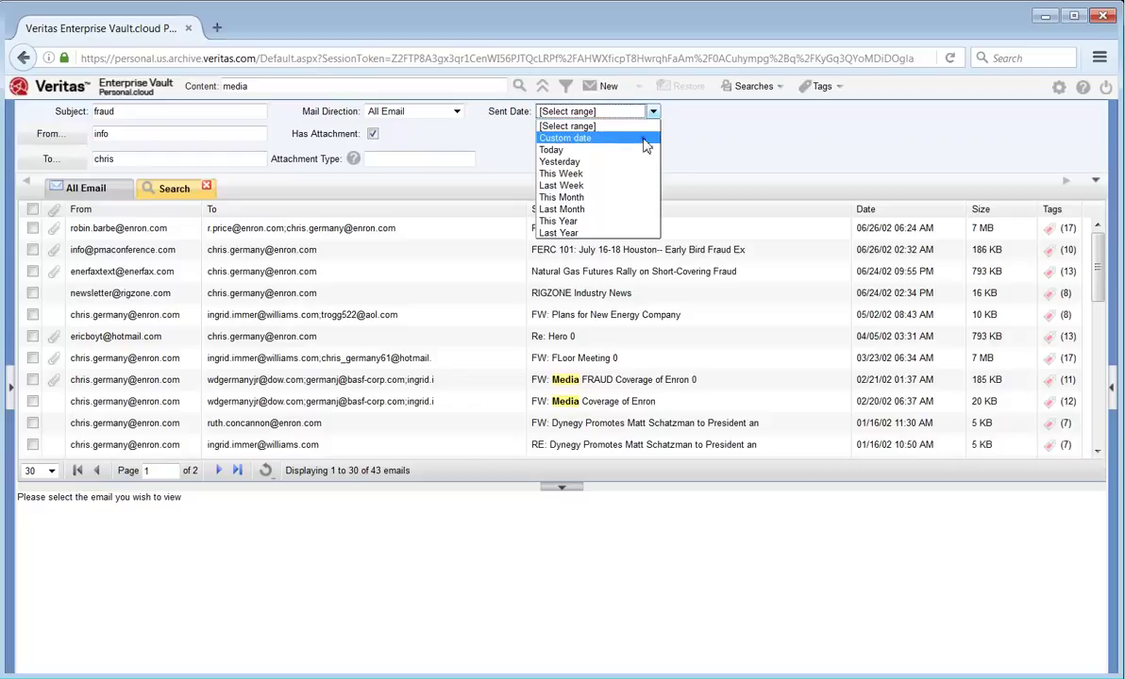
left_click(645, 141)
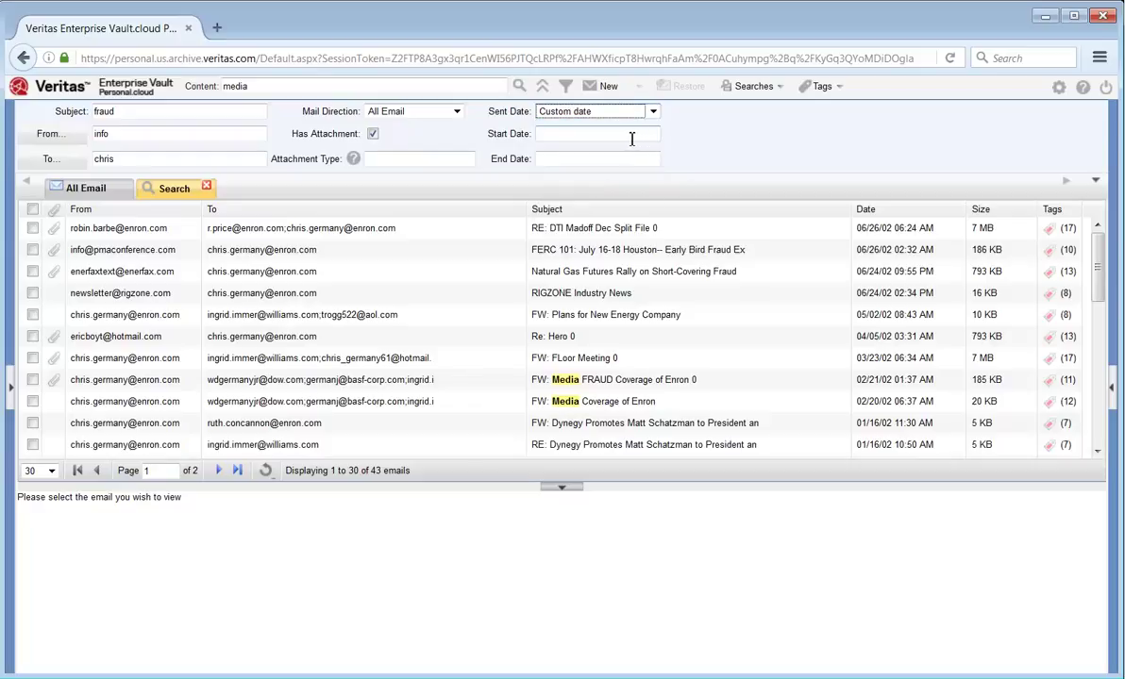
left_click(613, 138)
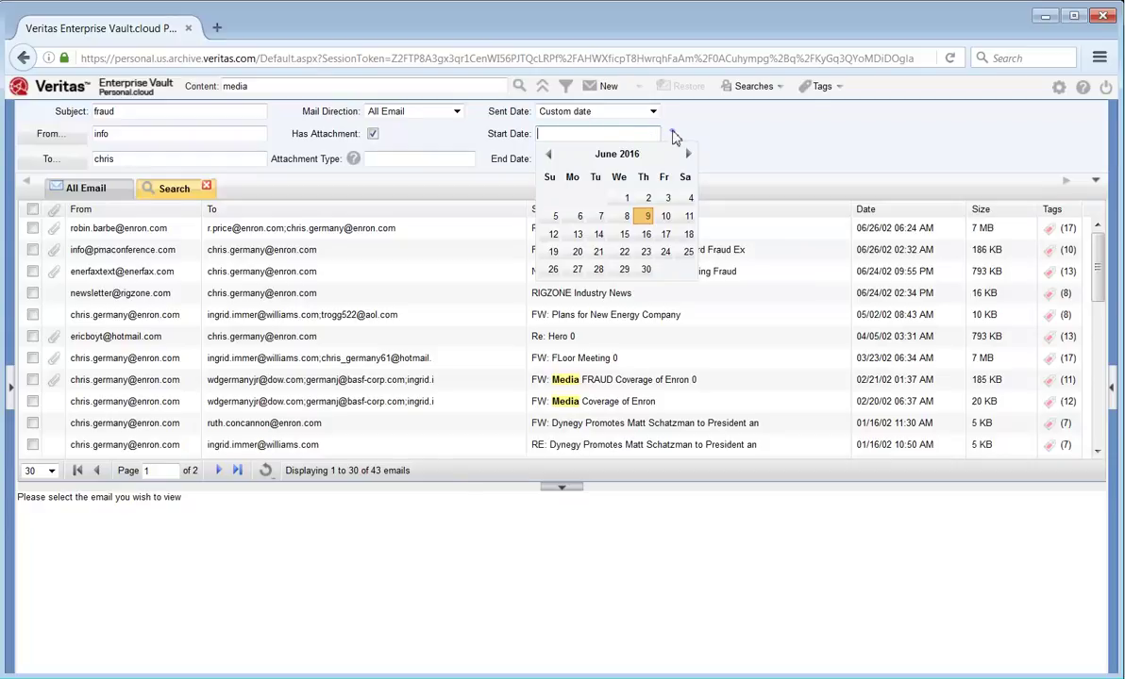
left_click(669, 137)
left_click(636, 153)
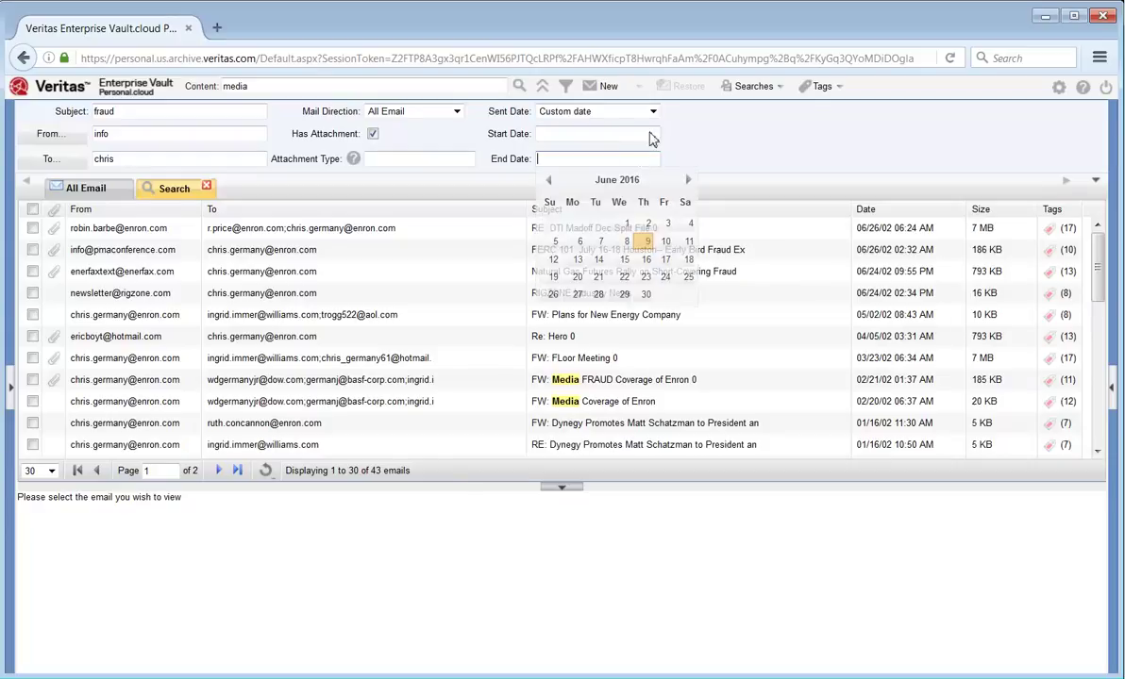
left_click(651, 111)
left_click(587, 126)
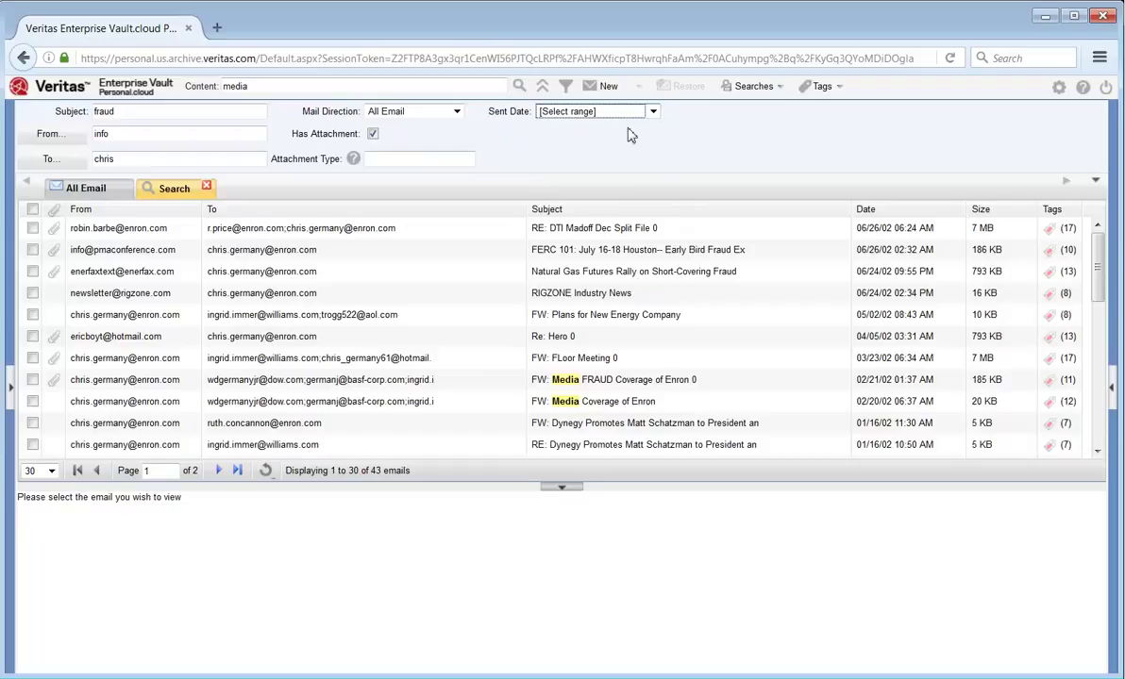
- Run the advanced search and open the single FERC 101 'Early Bird Fraud' result
left_click(519, 87)
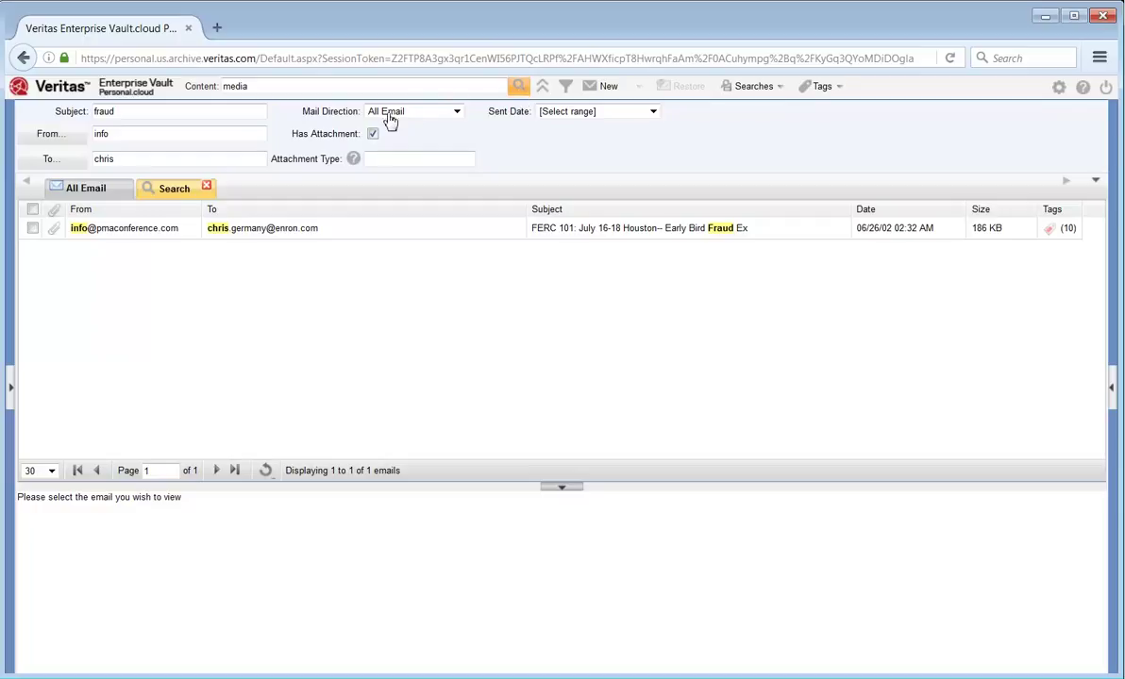
left_click(316, 240)
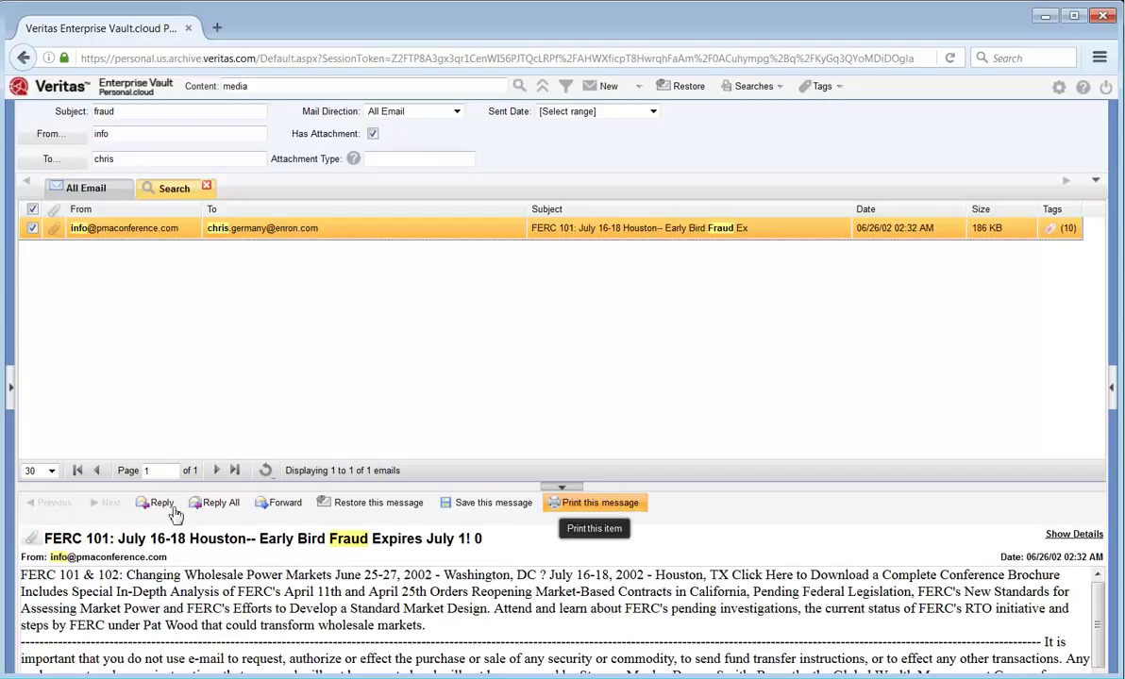
- Show the email's header details: recipient, madoff PDF attachment and tags
left_click(33, 539)
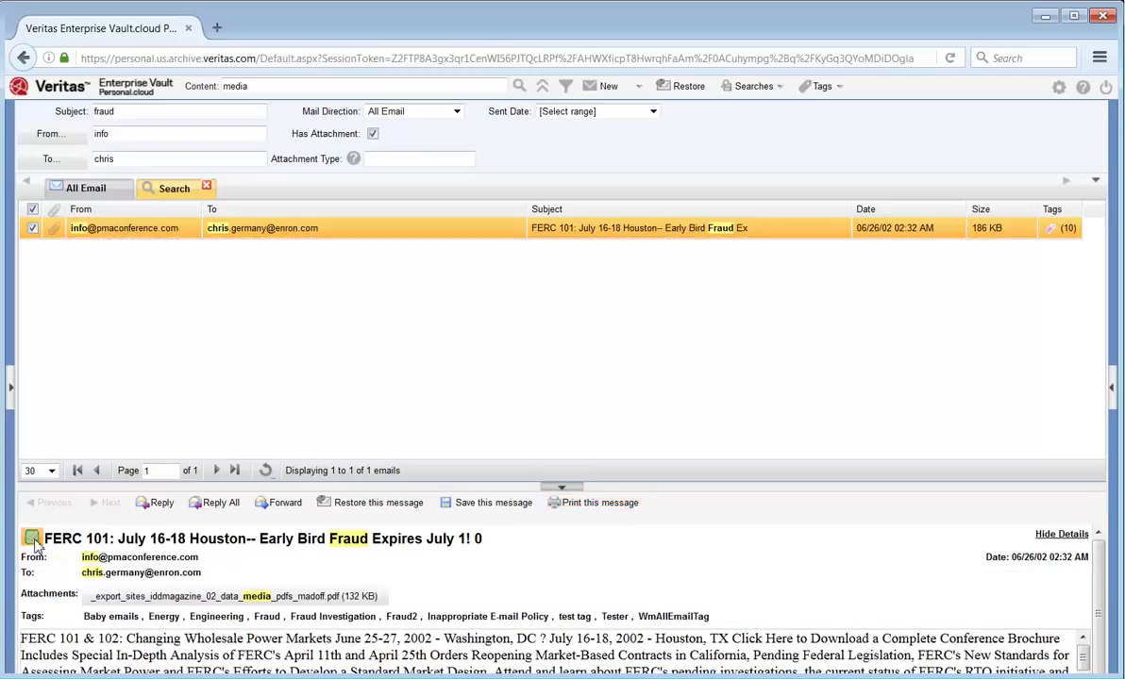